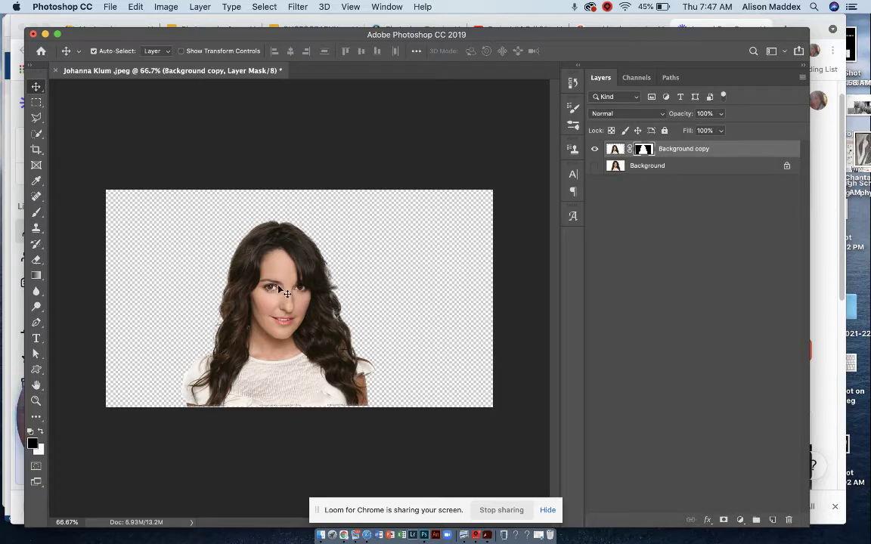
# Step: Drag the masked woman cutout a little to the right on its canvas
pyautogui.moveTo(278, 288)
pyautogui.mouseDown()
pyautogui.moveTo(306, 291)
pyautogui.moveTo(284, 291)
pyautogui.mouseUp()
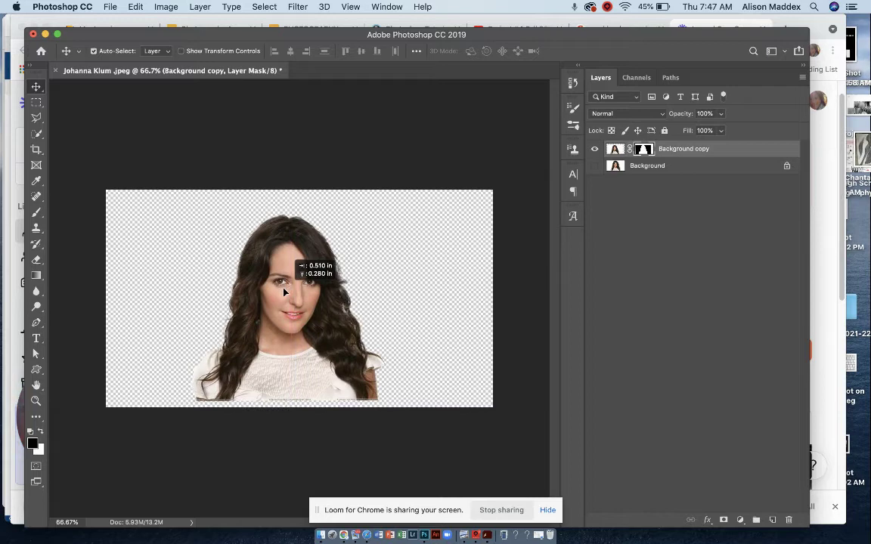
pyautogui.moveTo(284, 292)
pyautogui.mouseDown()
pyautogui.moveTo(353, 277)
pyautogui.moveTo(311, 296)
pyautogui.mouseUp()
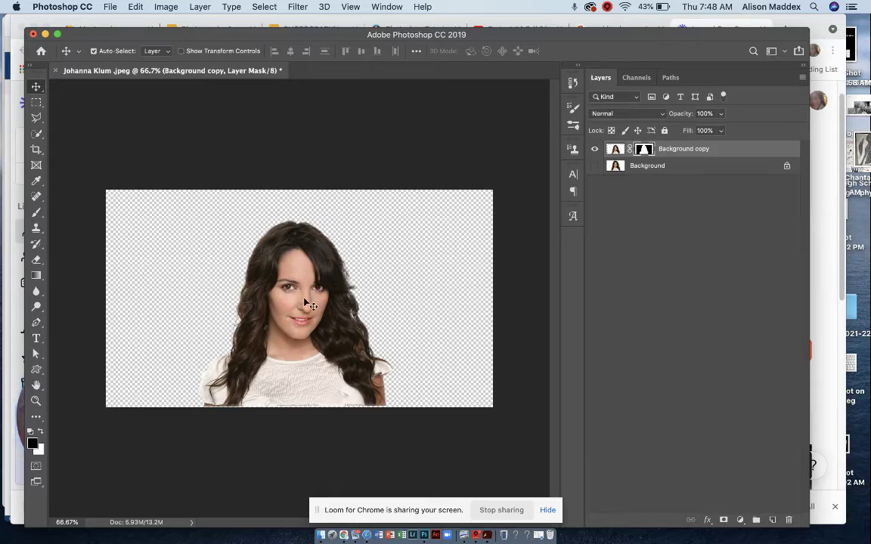
# Step: Open cool-background-pictures-3.jpeg via File > Open, then switch between the two document tabs
pyautogui.click(110, 8)
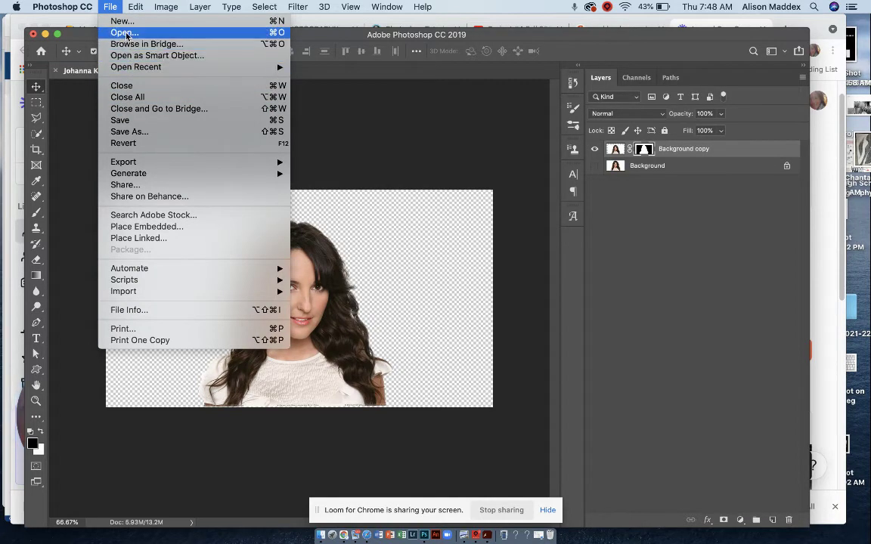
pyautogui.click(125, 33)
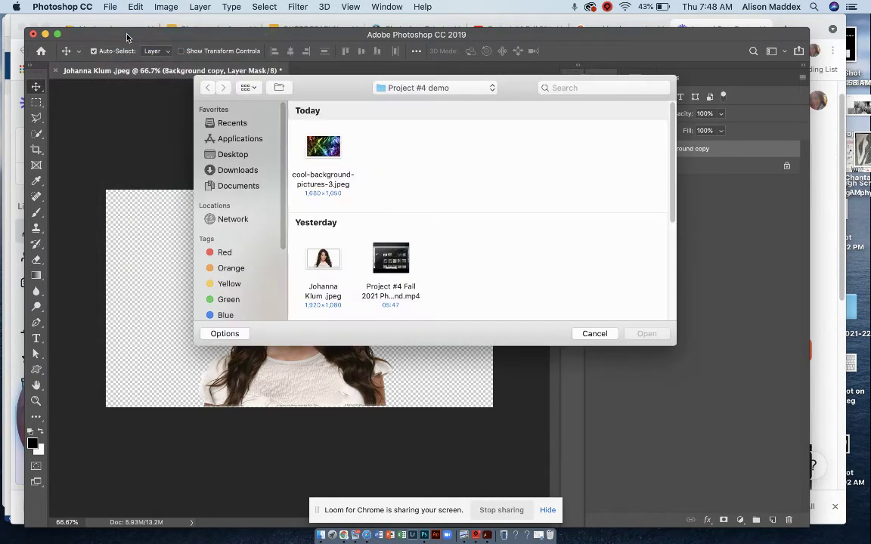
pyautogui.click(322, 150)
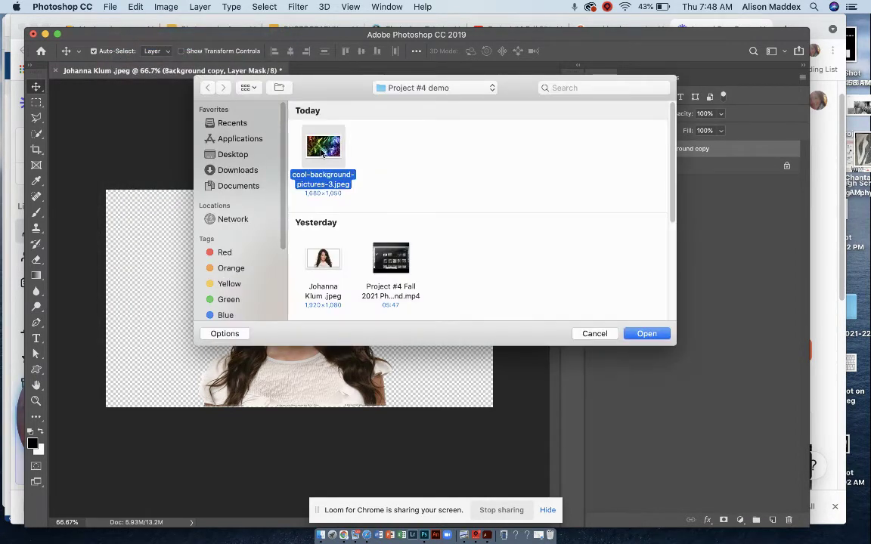
pyautogui.click(646, 334)
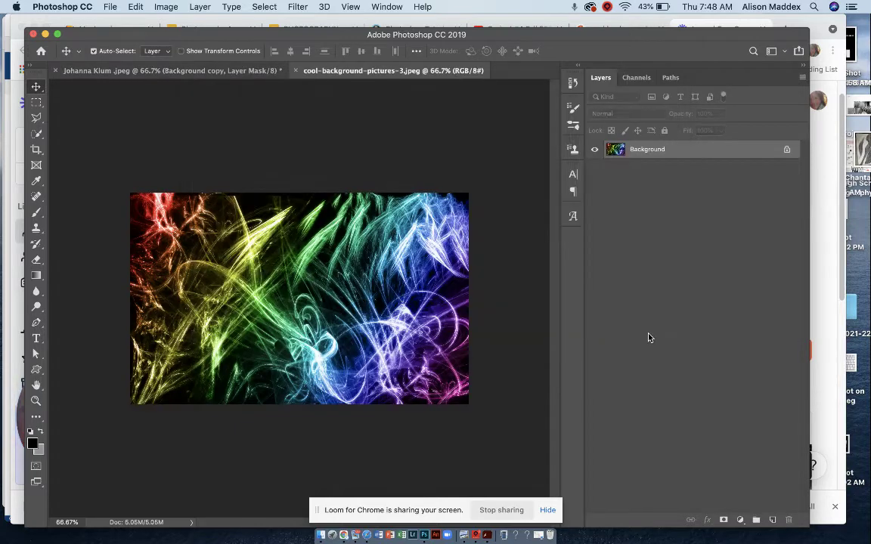
pyautogui.click(211, 71)
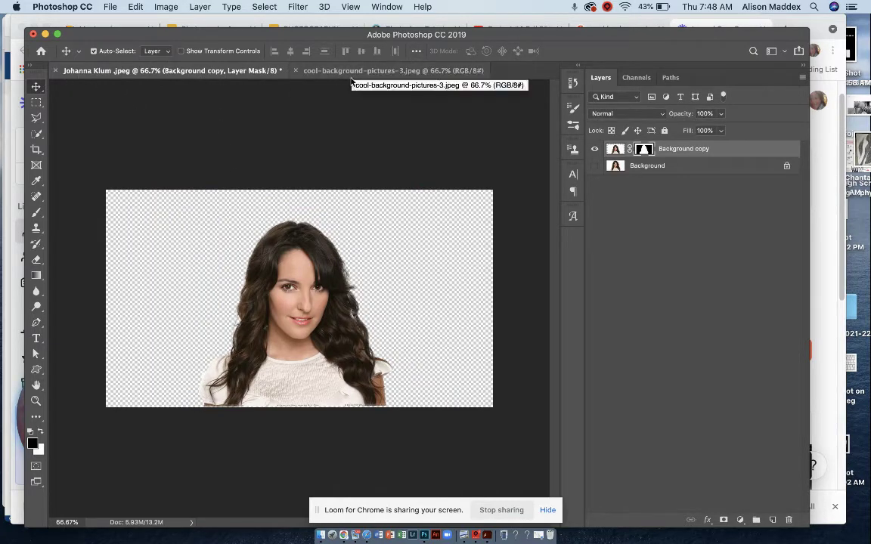
pyautogui.click(376, 71)
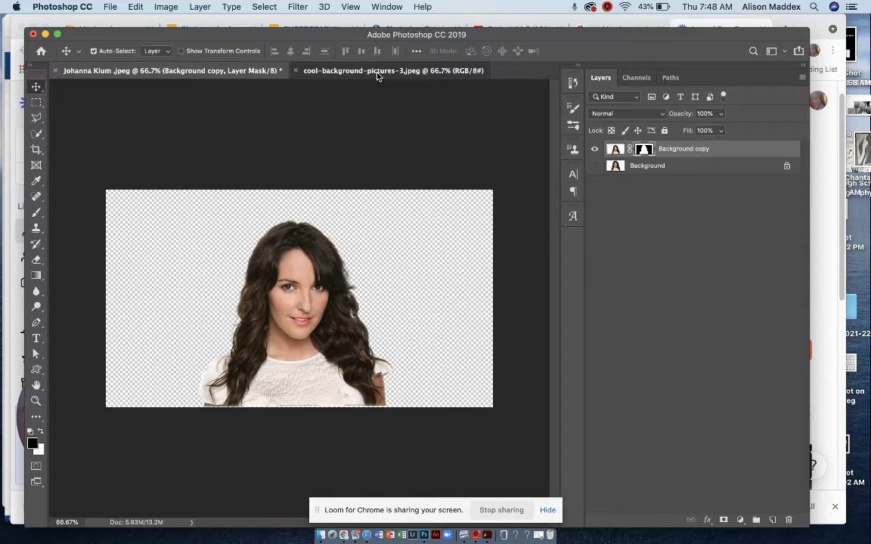
# Step: Drag the woman layer from her document onto the cool-background canvas, dropping it lower left
pyautogui.click(224, 71)
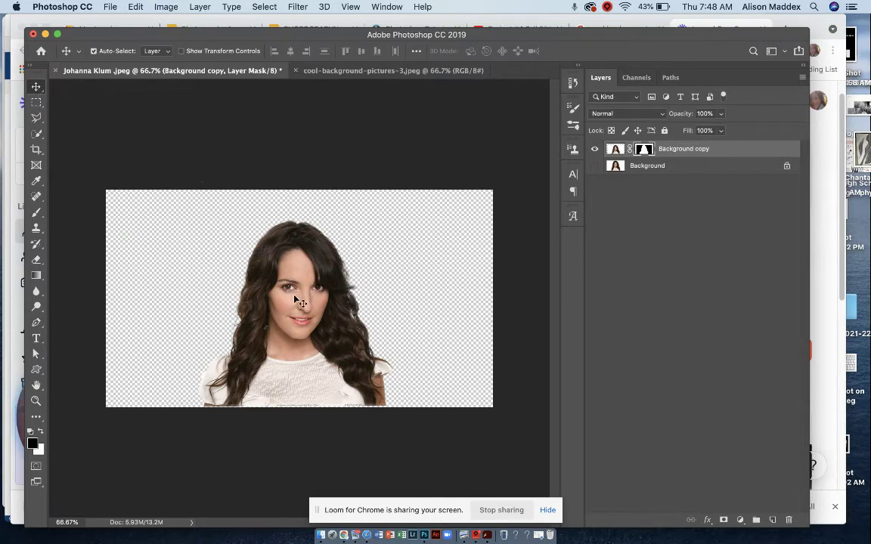
pyautogui.moveTo(293, 300); pyautogui.dragTo(359, 72)
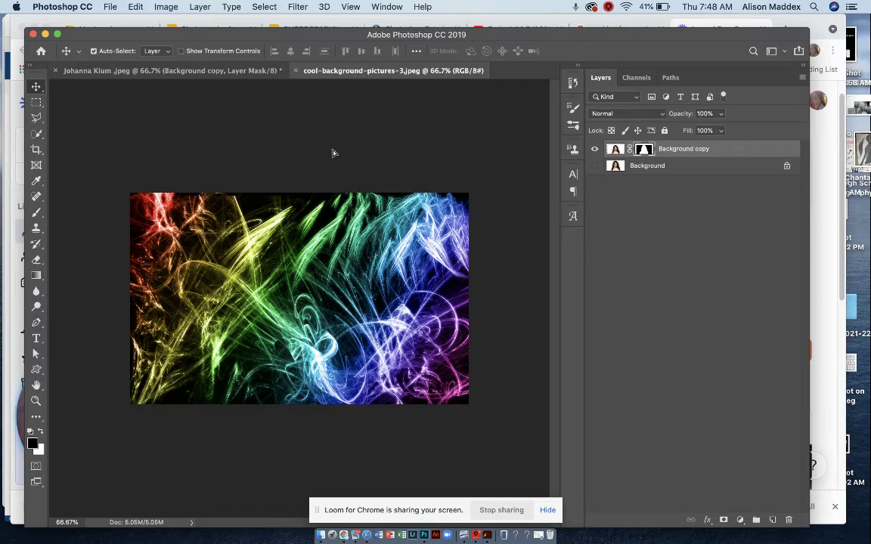
pyautogui.moveTo(333, 153)
pyautogui.mouseDown()
pyautogui.moveTo(292, 264)
pyautogui.moveTo(297, 315)
pyautogui.mouseUp()
pyautogui.moveTo(297, 314)
pyautogui.mouseDown()
pyautogui.moveTo(250, 294)
pyautogui.moveTo(278, 296)
pyautogui.moveTo(250, 302)
pyautogui.mouseUp()
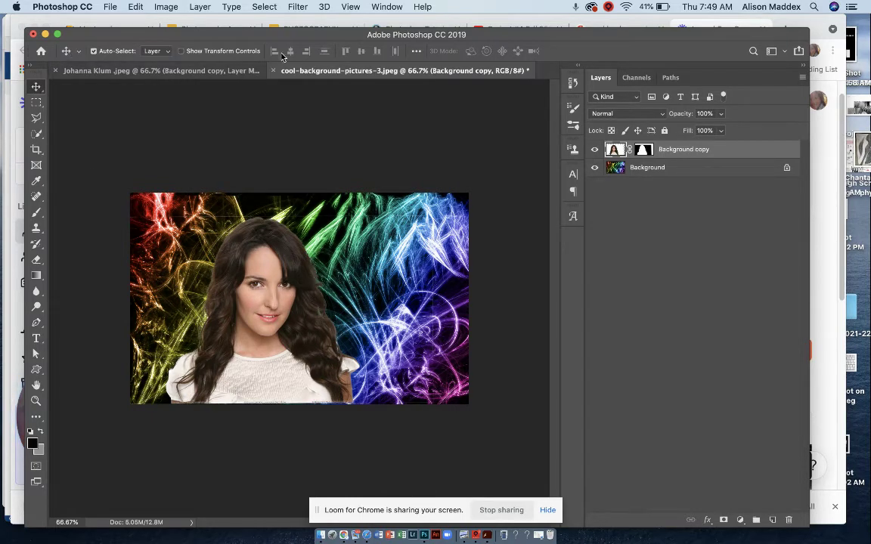
# Step: Free Transform the woman to about 53% in the lower-left corner, then nudge her right
pyautogui.click(136, 7)
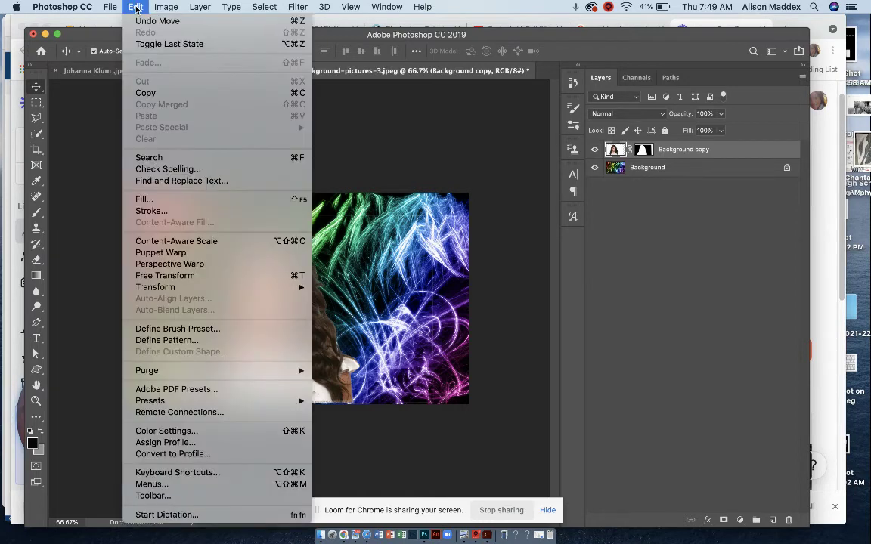
pyautogui.click(173, 279)
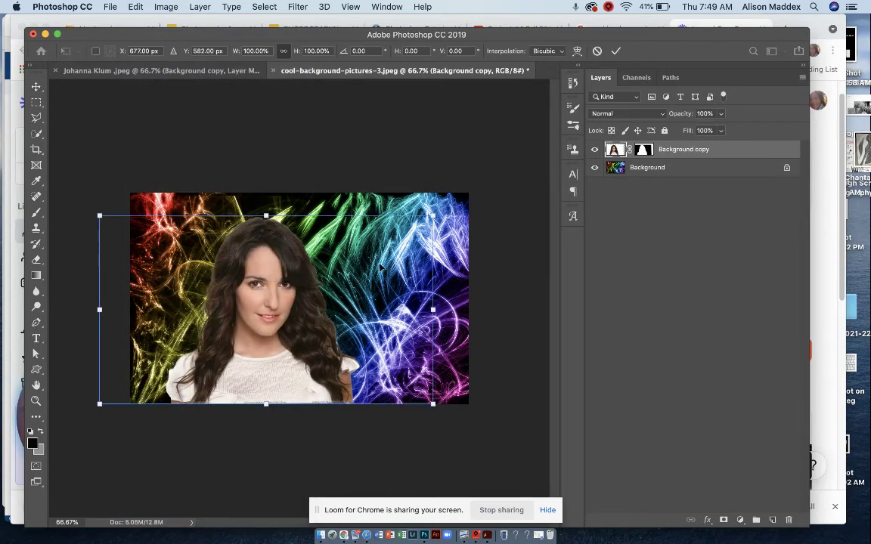
pyautogui.moveTo(433, 217)
pyautogui.mouseDown()
pyautogui.moveTo(300, 320)
pyautogui.moveTo(239, 350)
pyautogui.mouseUp()
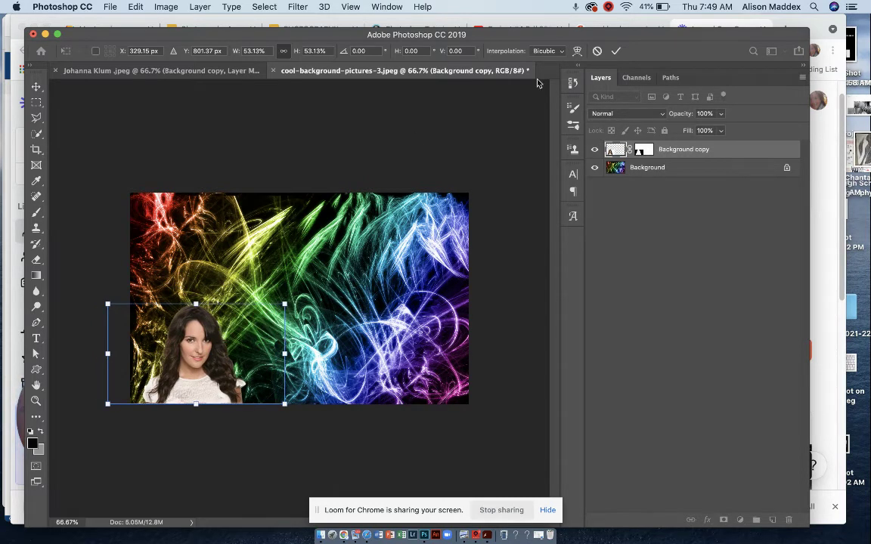
pyautogui.click(614, 52)
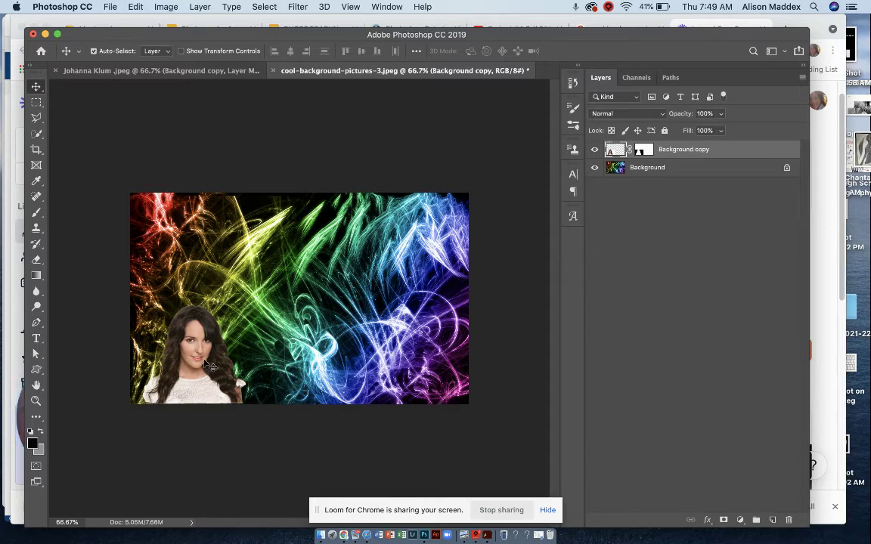
pyautogui.moveTo(203, 365); pyautogui.dragTo(210, 364)
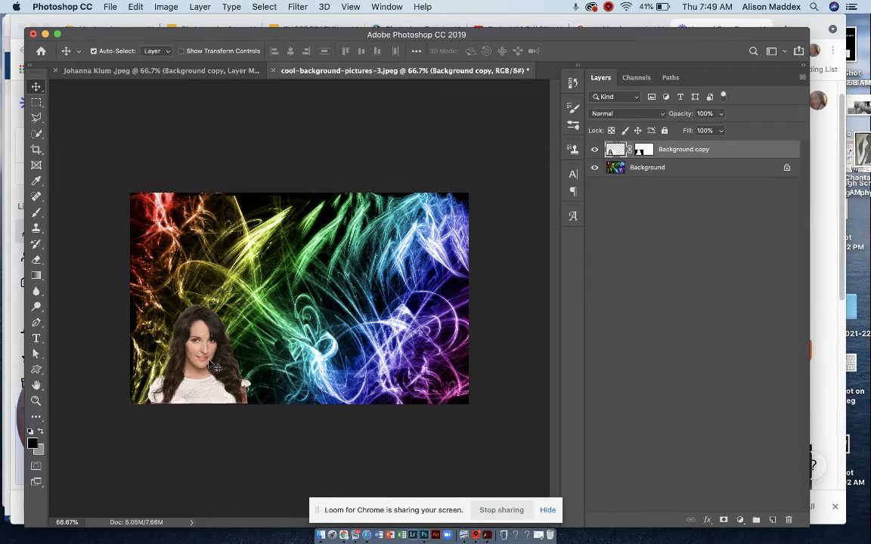
# Step: From the Johanna Klum tab, drag a second full-size woman copy onto the abstract background
pyautogui.click(130, 71)
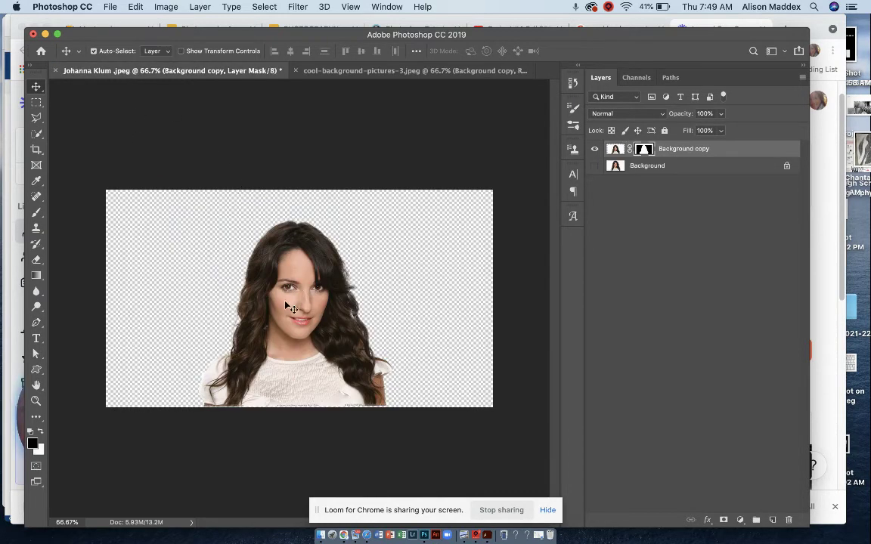
pyautogui.moveTo(286, 306); pyautogui.dragTo(371, 72)
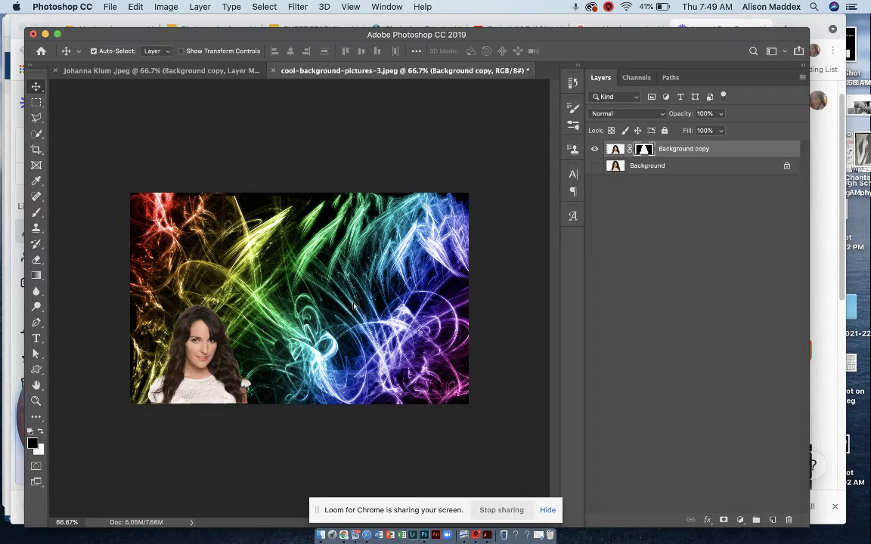
pyautogui.moveTo(353, 245)
pyautogui.mouseDown()
pyautogui.moveTo(353, 304)
pyautogui.moveTo(321, 319)
pyautogui.moveTo(332, 323)
pyautogui.mouseUp()
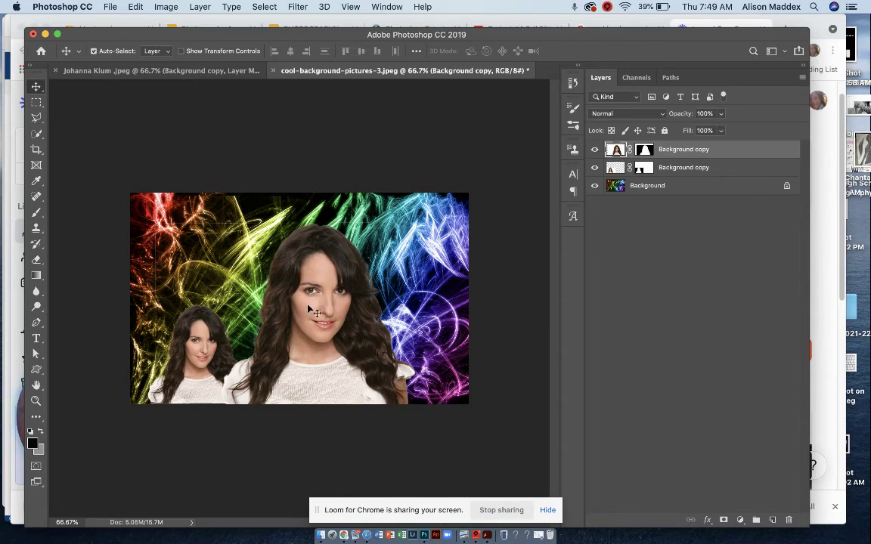
# Step: Toggle both Background copy eye icons to identify them, then drag the small woman's layer above the large one
pyautogui.click(594, 150)
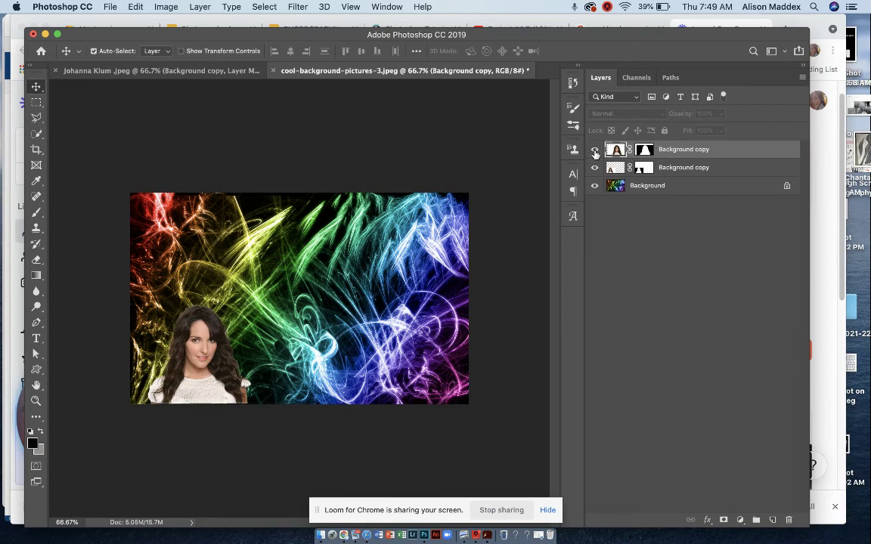
pyautogui.click(595, 150)
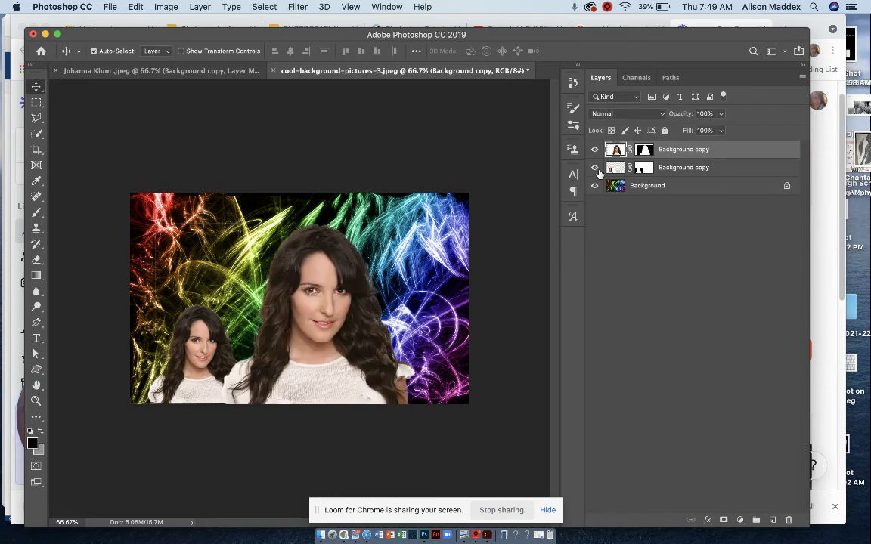
pyautogui.click(595, 167)
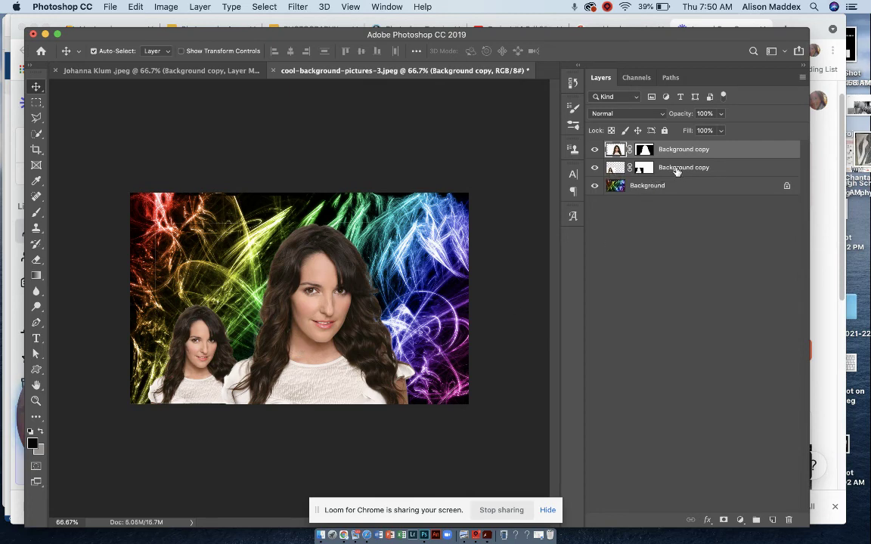
pyautogui.moveTo(677, 171); pyautogui.dragTo(674, 148)
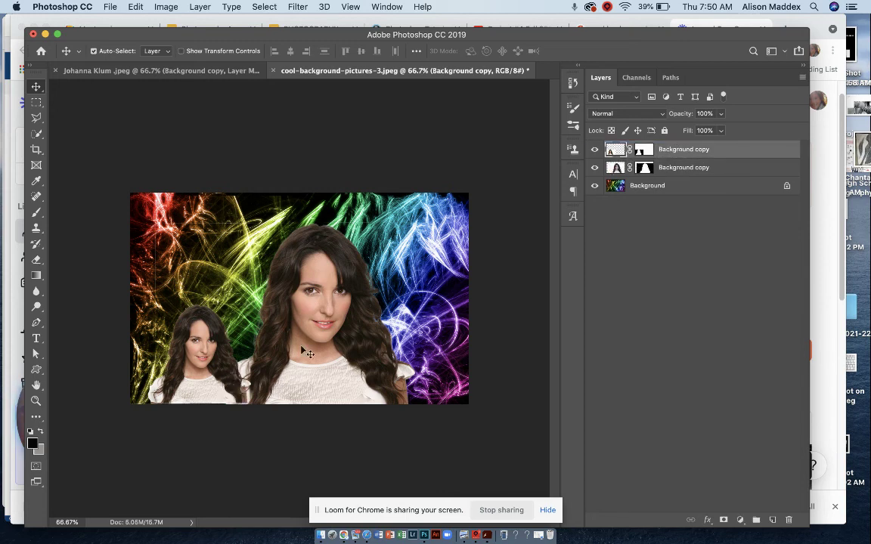